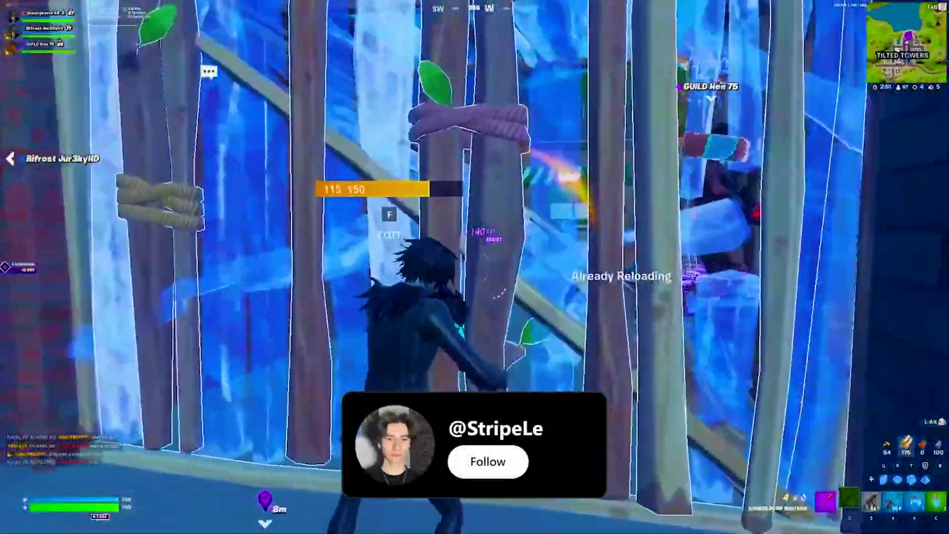
- Leave the Fortnite match footage and get back to the Windows desktop
{"action": "key", "text": "Tab"}
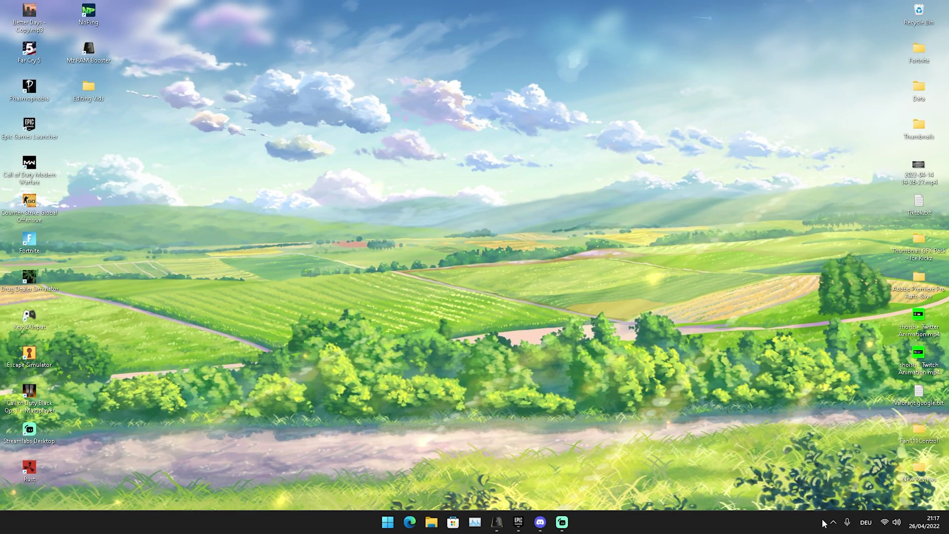
- Launch NVIDIA Control Panel from the tray and show Change Resolution, currently 1920 × 1080 at 240Hz
{"action": "left_click", "coordinate": [835, 529]}
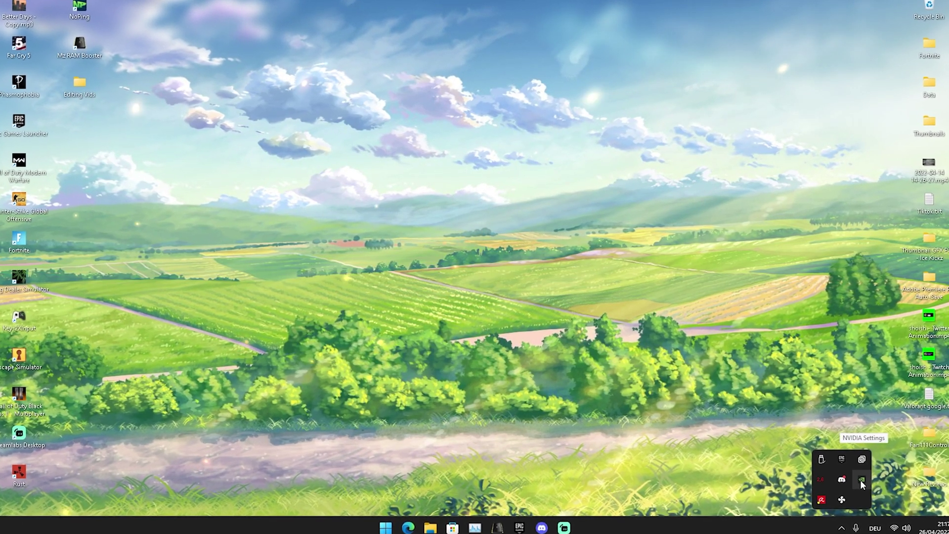
{"action": "right_click", "coordinate": [861, 479]}
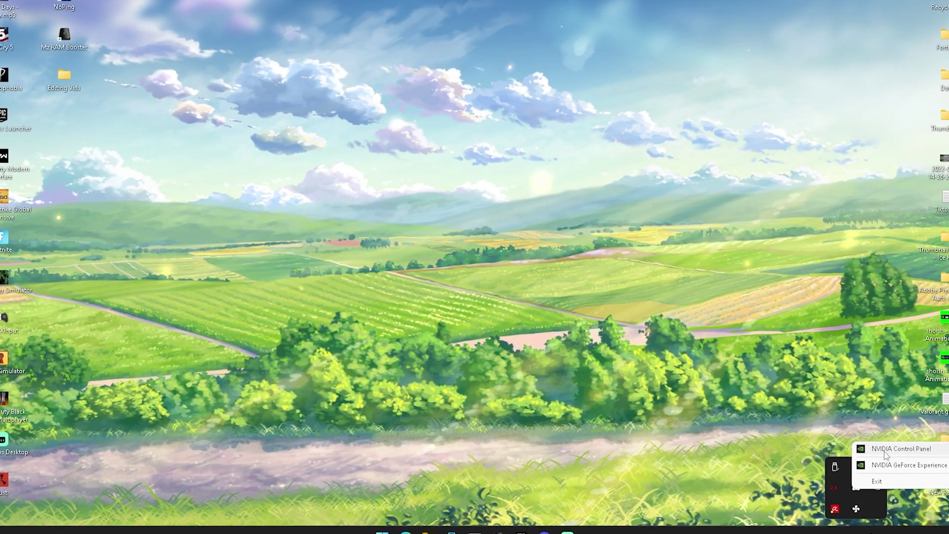
{"action": "left_click", "coordinate": [873, 450]}
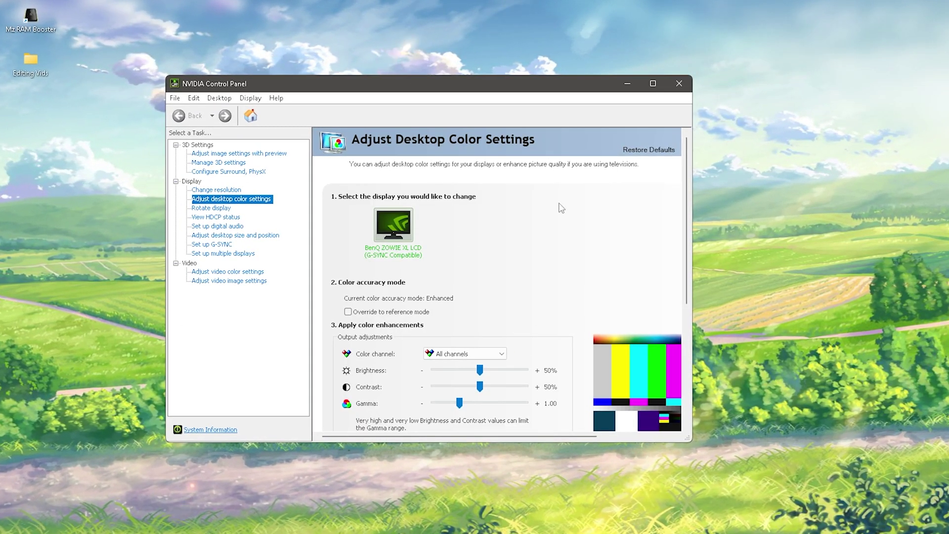
{"action": "left_click", "coordinate": [198, 190]}
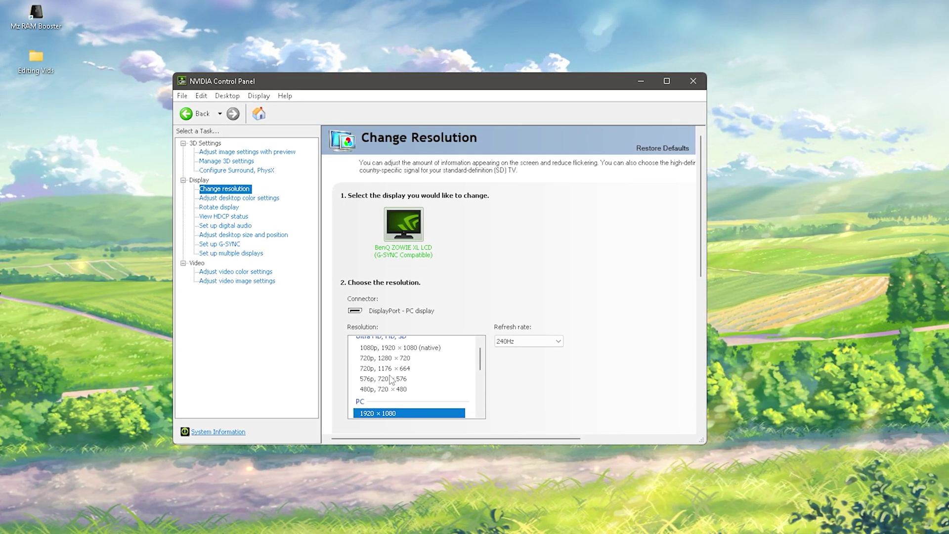
{"action": "scroll", "coordinate": [395, 381], "scroll_direction": "down", "scroll_amount": 1}
{"action": "scroll", "coordinate": [593, 387], "scroll_direction": "down", "scroll_amount": 2}
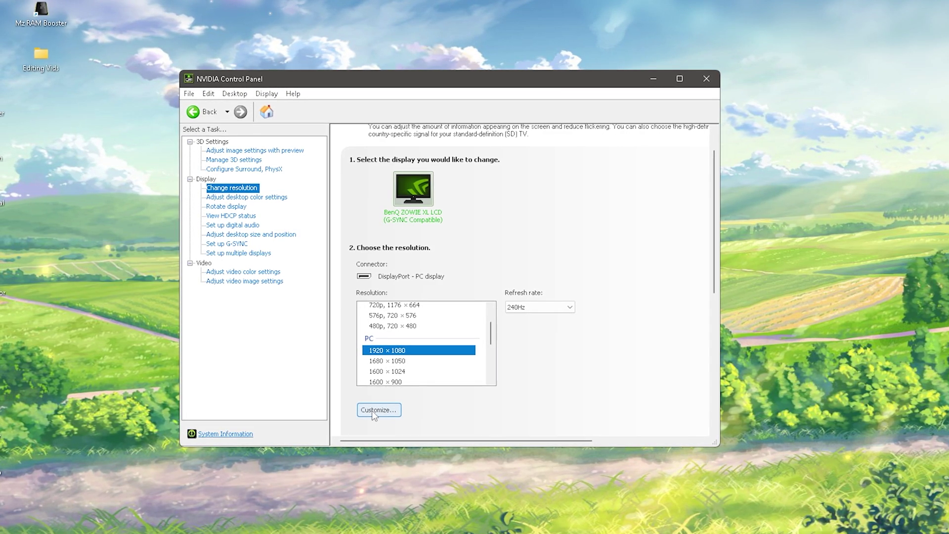
- Open Customize and start a new custom resolution, prefilled with 1920 × 1080 at 240 Hz
{"action": "left_click", "coordinate": [372, 410]}
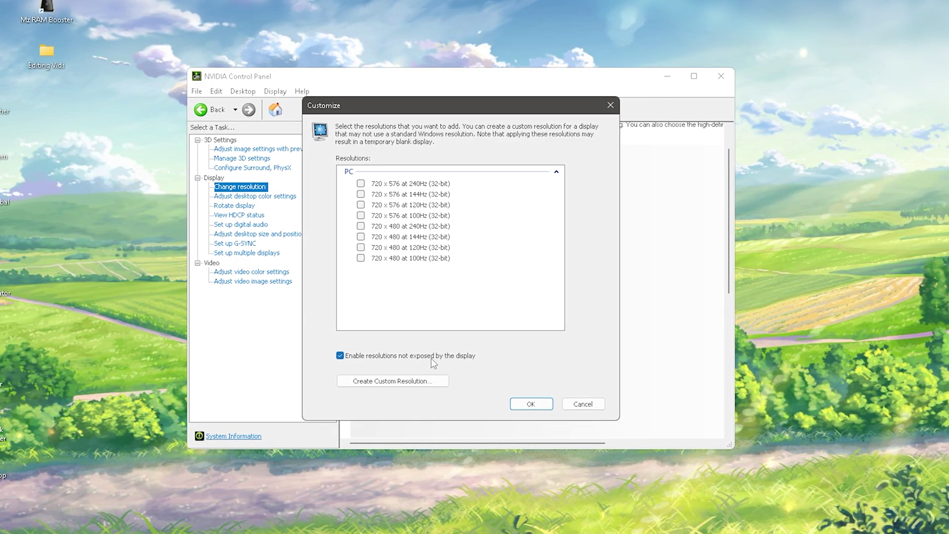
{"action": "left_click", "coordinate": [380, 382]}
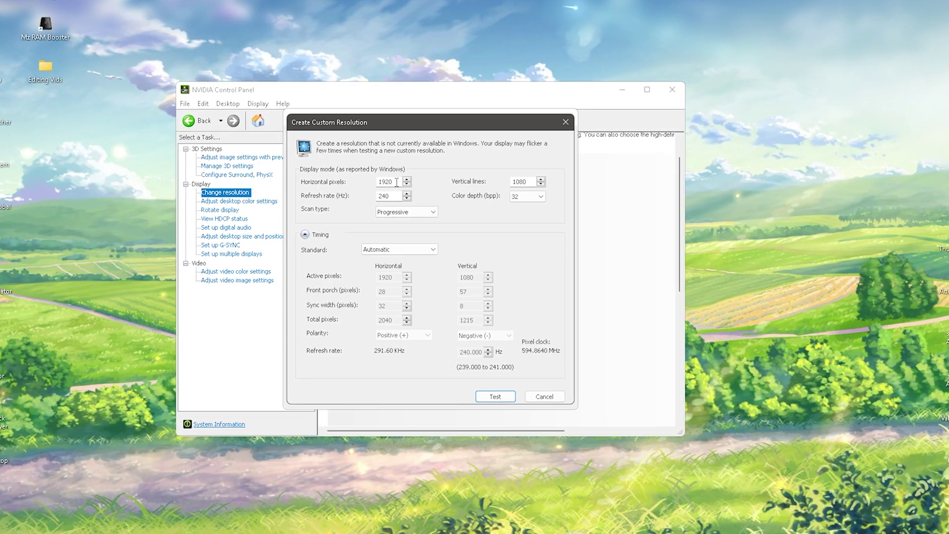
{"action": "double_click", "coordinate": [397, 182]}
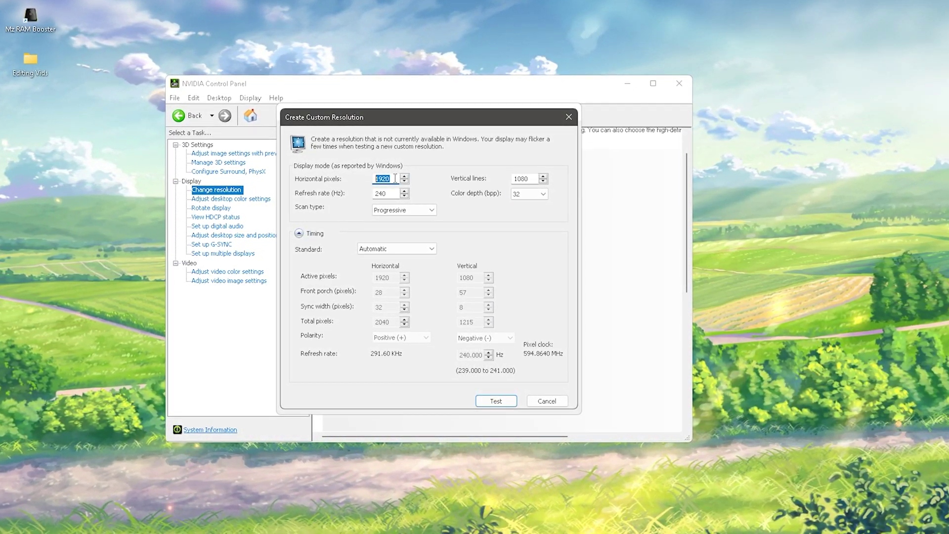
{"action": "type", "text": "1656"}
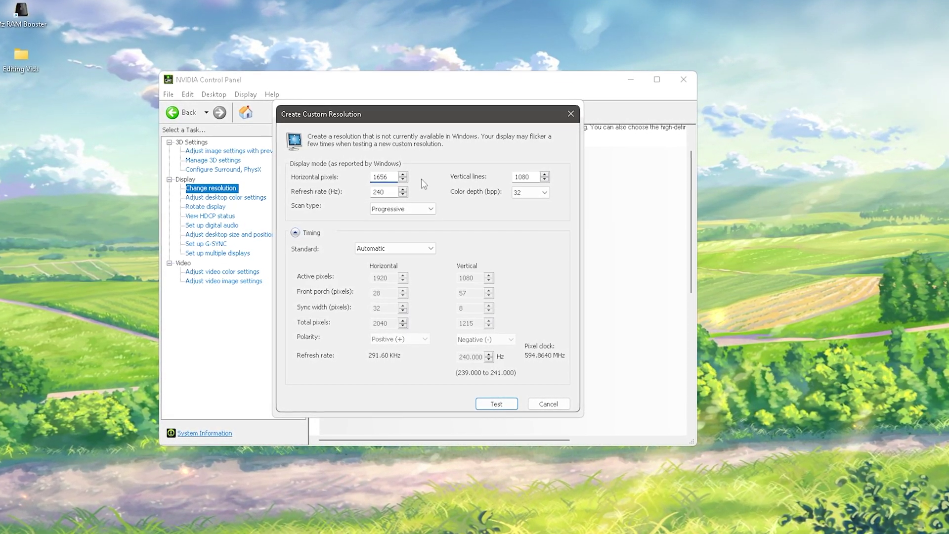
{"action": "left_click_drag", "start_coordinate": [389, 177], "coordinate": [376, 178]}
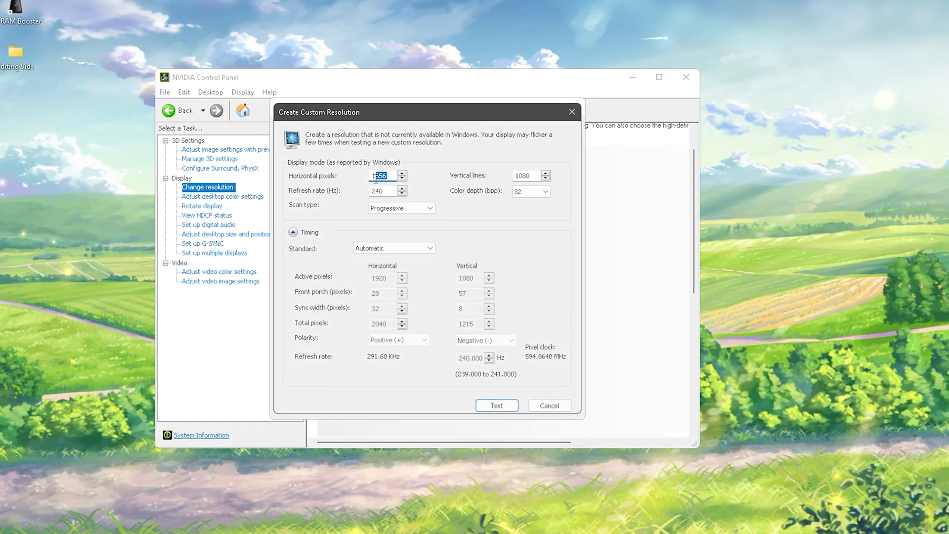
{"action": "type", "text": "920"}
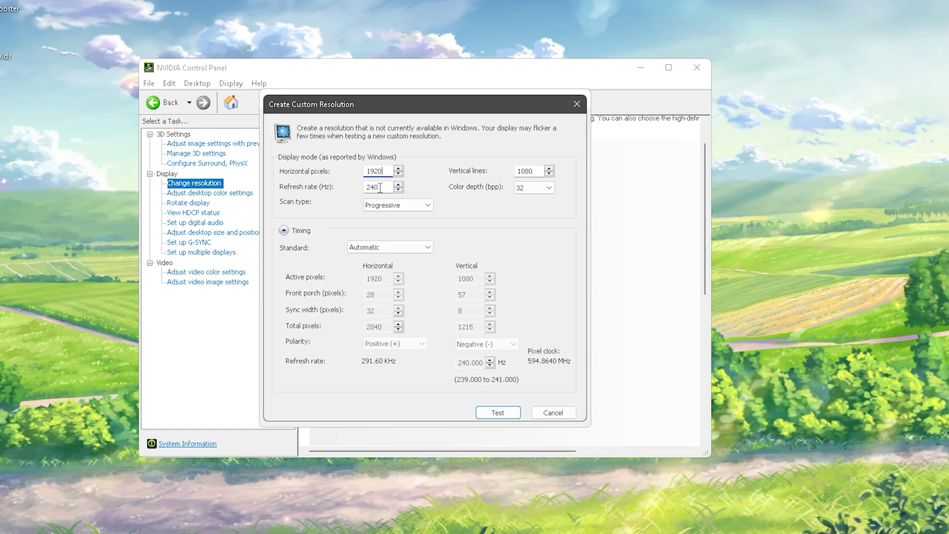
{"action": "left_click", "coordinate": [386, 250]}
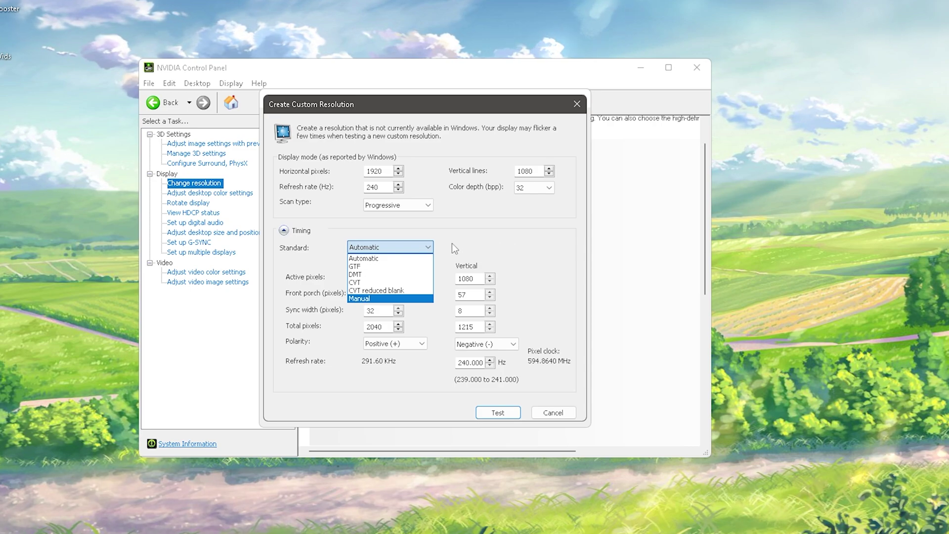
{"action": "left_click", "coordinate": [341, 244]}
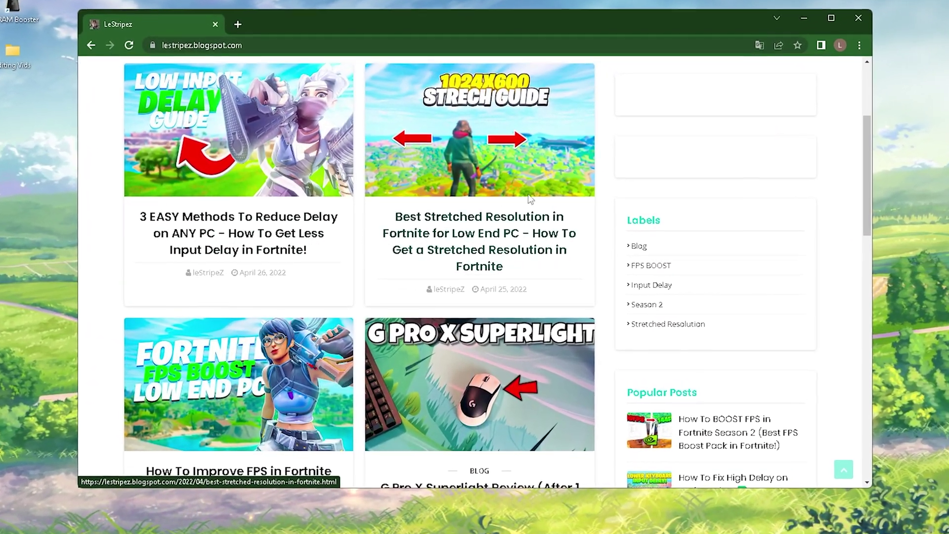
- Browse the LeStripez blog, open its Blog-labelled posts, then return to the homepage tab
{"action": "scroll", "coordinate": [361, 178], "scroll_direction": "down", "scroll_amount": 4}
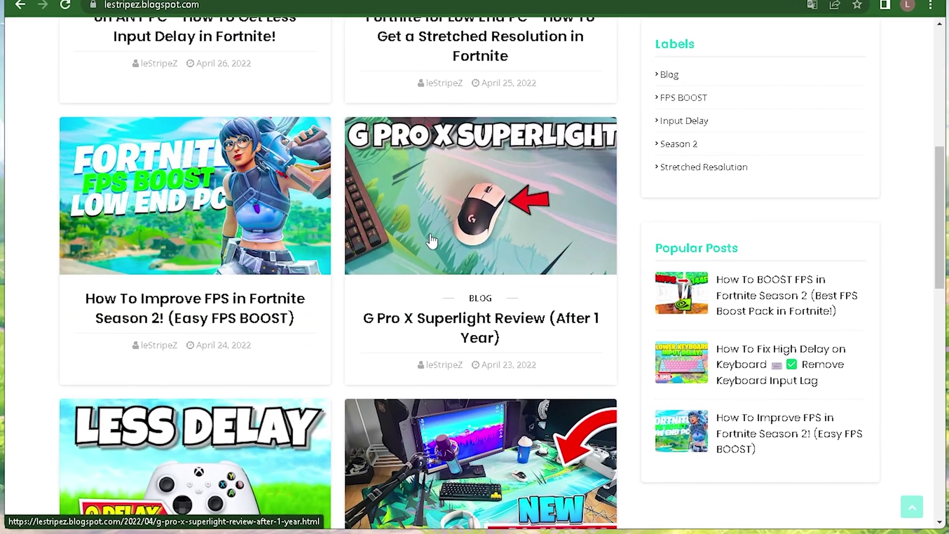
{"action": "scroll", "coordinate": [432, 241], "scroll_direction": "up", "scroll_amount": 10}
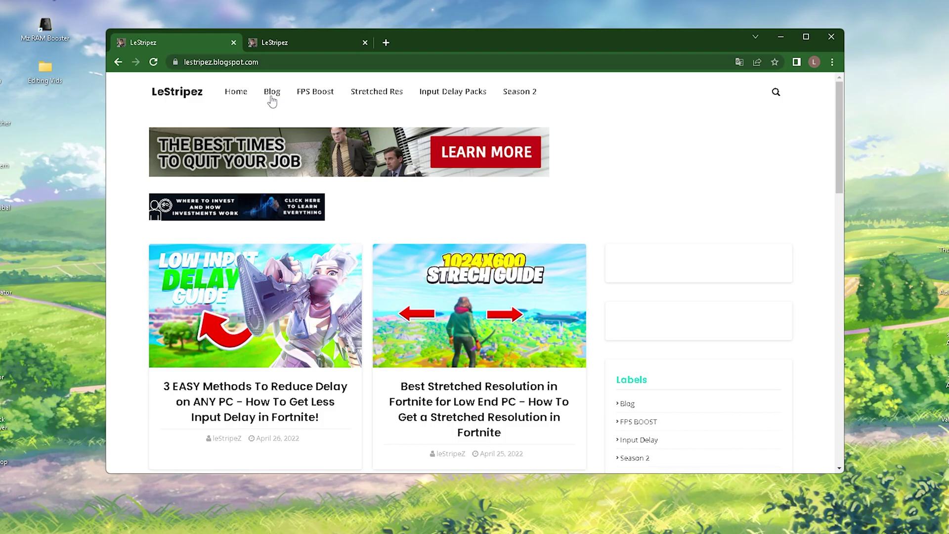
{"action": "left_click", "coordinate": [303, 41]}
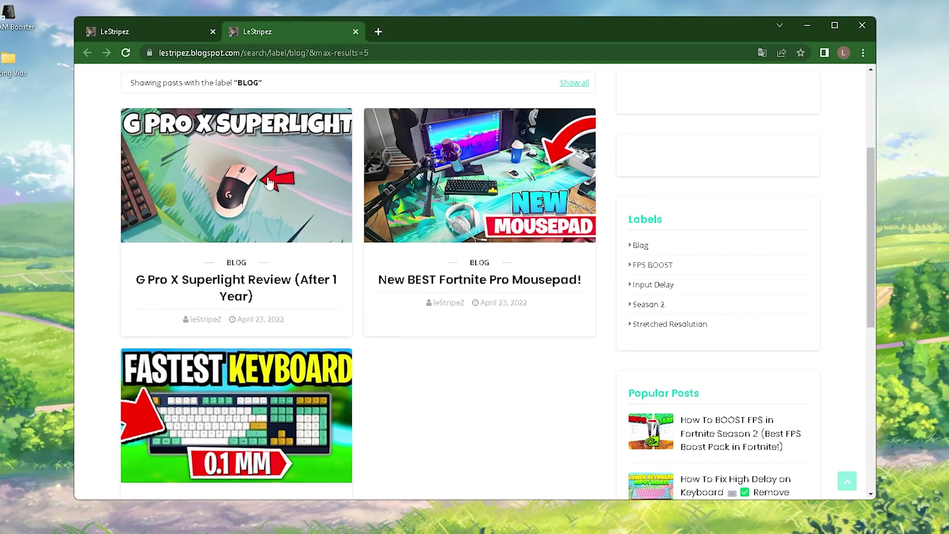
{"action": "left_click", "coordinate": [173, 32]}
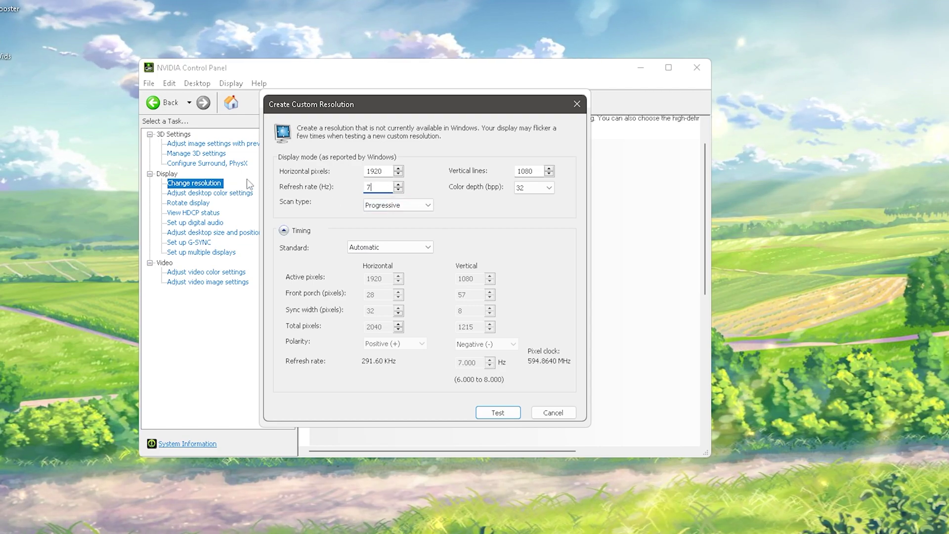
- Change the custom resolution's refresh rate to 74 Hz and test it successfully
{"action": "key", "text": "BackSpace"}
{"action": "type", "text": "5"}
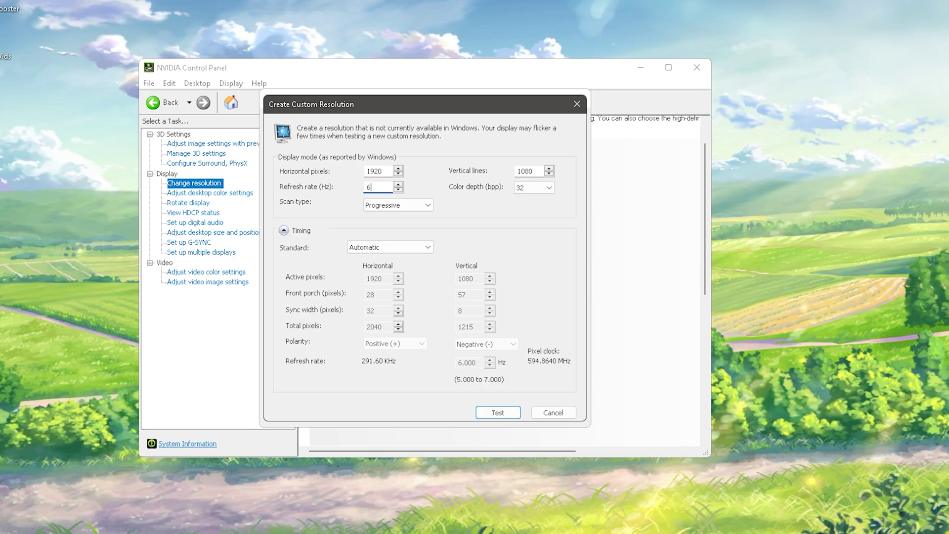
{"action": "type", "text": "70"}
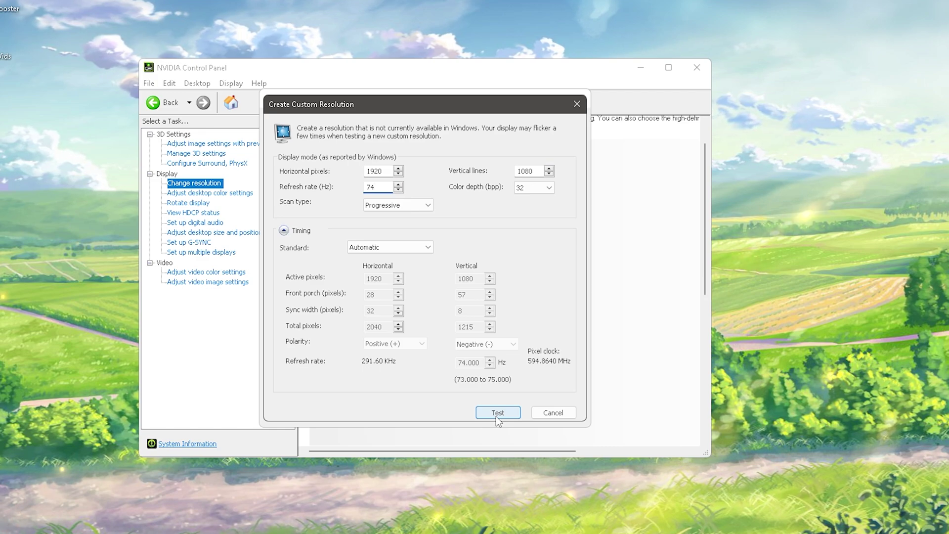
{"action": "left_click", "coordinate": [496, 412]}
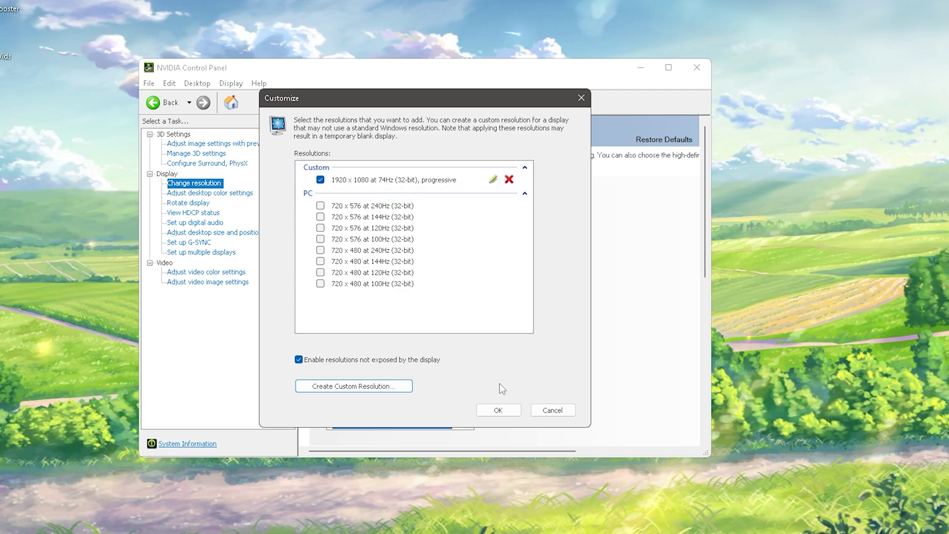
- Close Customize and select the Custom 1920 × 1080 resolution, keeping the refresh rate at 74Hz
{"action": "left_click", "coordinate": [498, 410]}
{"action": "scroll", "coordinate": [603, 277], "scroll_direction": "down", "scroll_amount": 2}
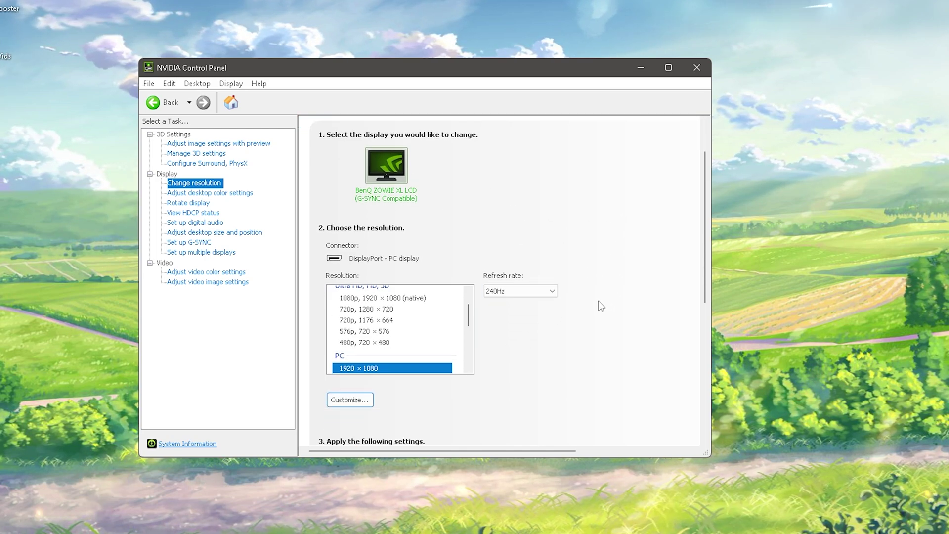
{"action": "scroll", "coordinate": [492, 338], "scroll_direction": "down", "scroll_amount": 2}
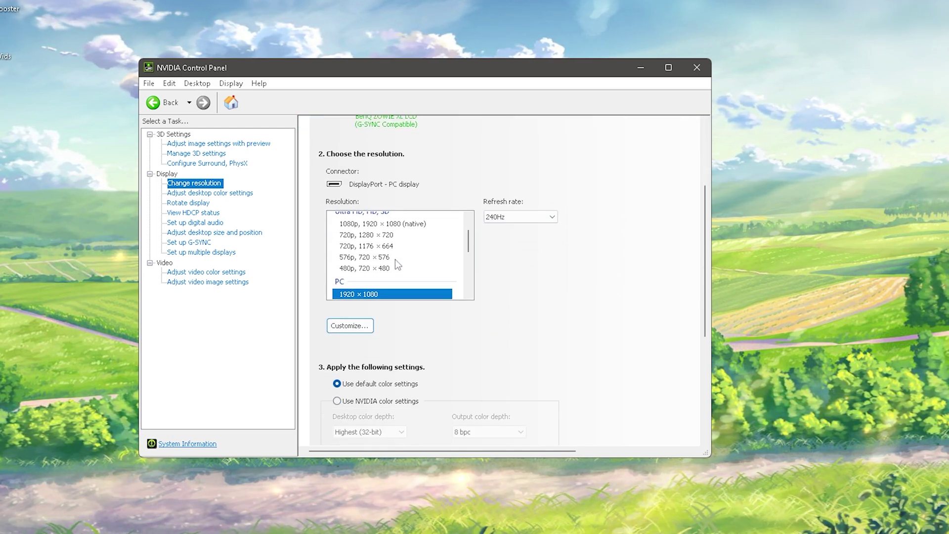
{"action": "scroll", "coordinate": [395, 259], "scroll_direction": "down", "scroll_amount": 3}
{"action": "scroll", "coordinate": [402, 267], "scroll_direction": "up", "scroll_amount": 6}
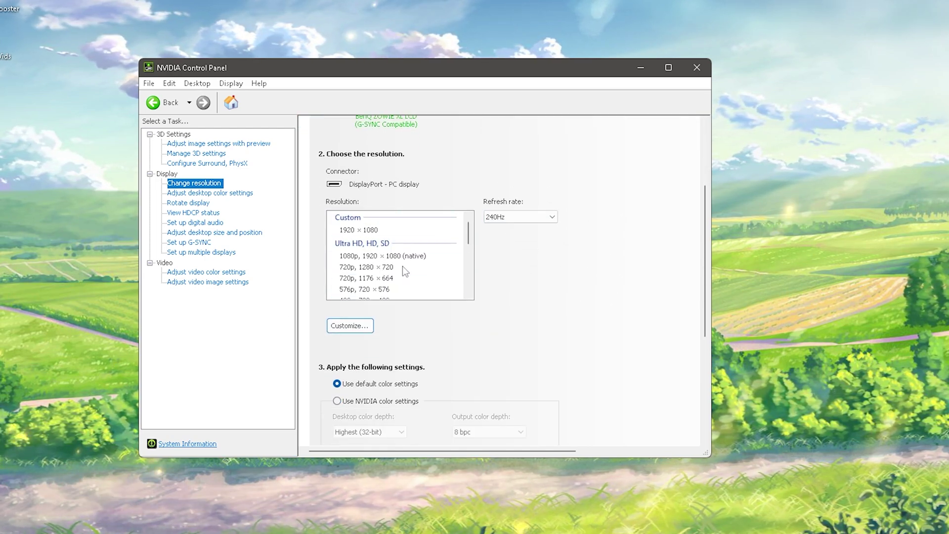
{"action": "left_click", "coordinate": [379, 231]}
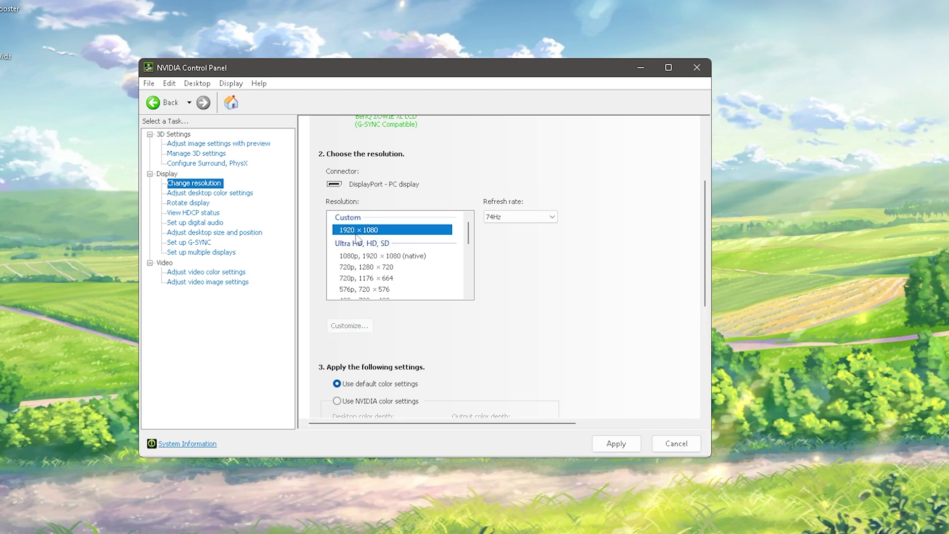
{"action": "left_click", "coordinate": [498, 218]}
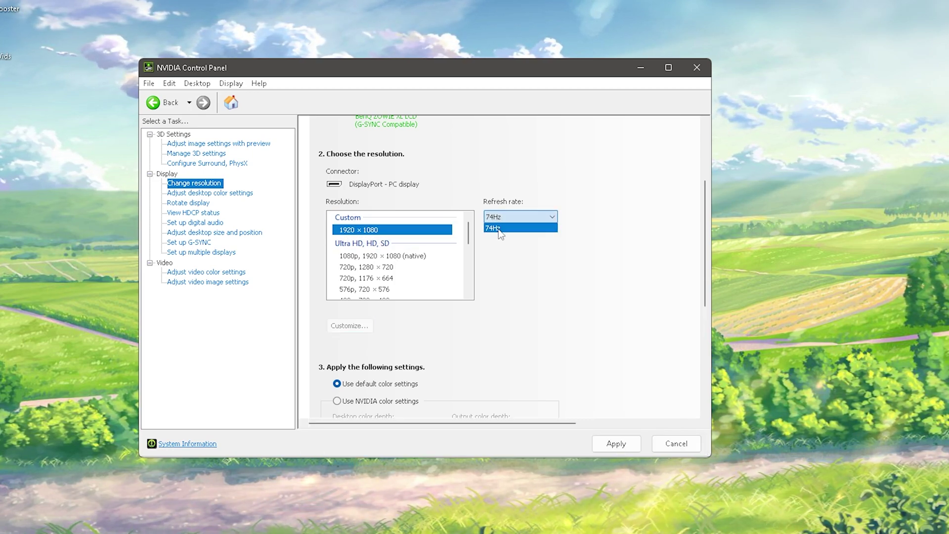
{"action": "left_click", "coordinate": [498, 229]}
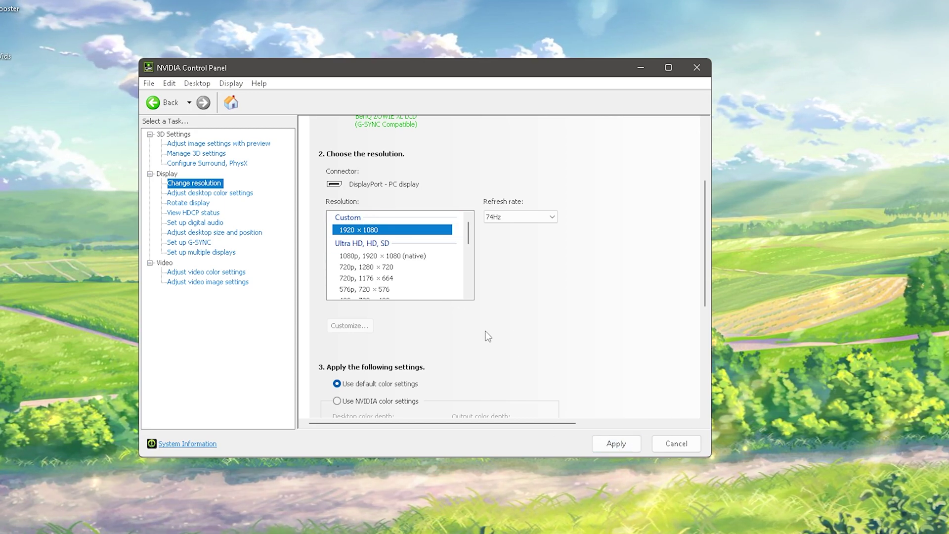
- Briefly pick the standard PC 1920 × 1080 entry, then reselect the Custom 1920 × 1080 one
{"action": "scroll", "coordinate": [460, 283], "scroll_direction": "down", "scroll_amount": 2}
{"action": "left_click", "coordinate": [460, 282]}
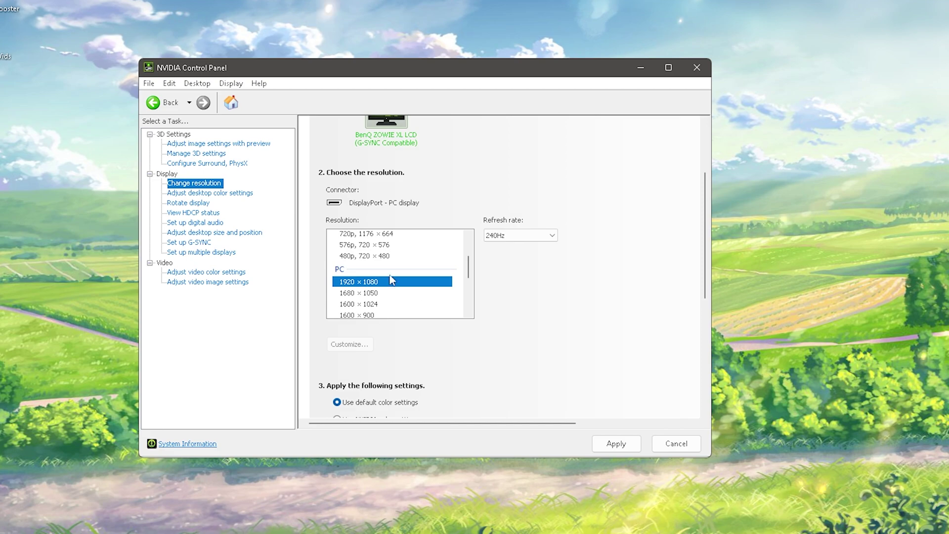
{"action": "scroll", "coordinate": [391, 280], "scroll_direction": "up", "scroll_amount": 3}
{"action": "left_click", "coordinate": [355, 249]}
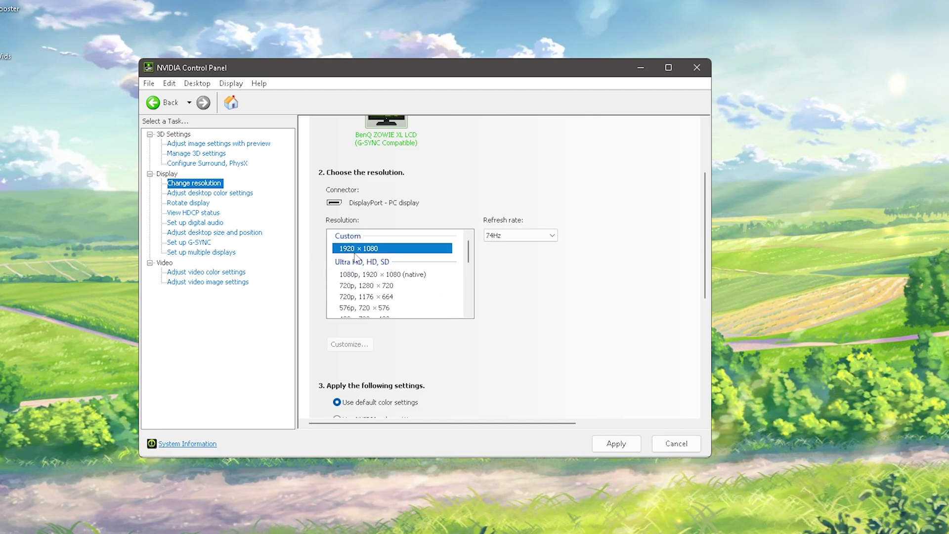